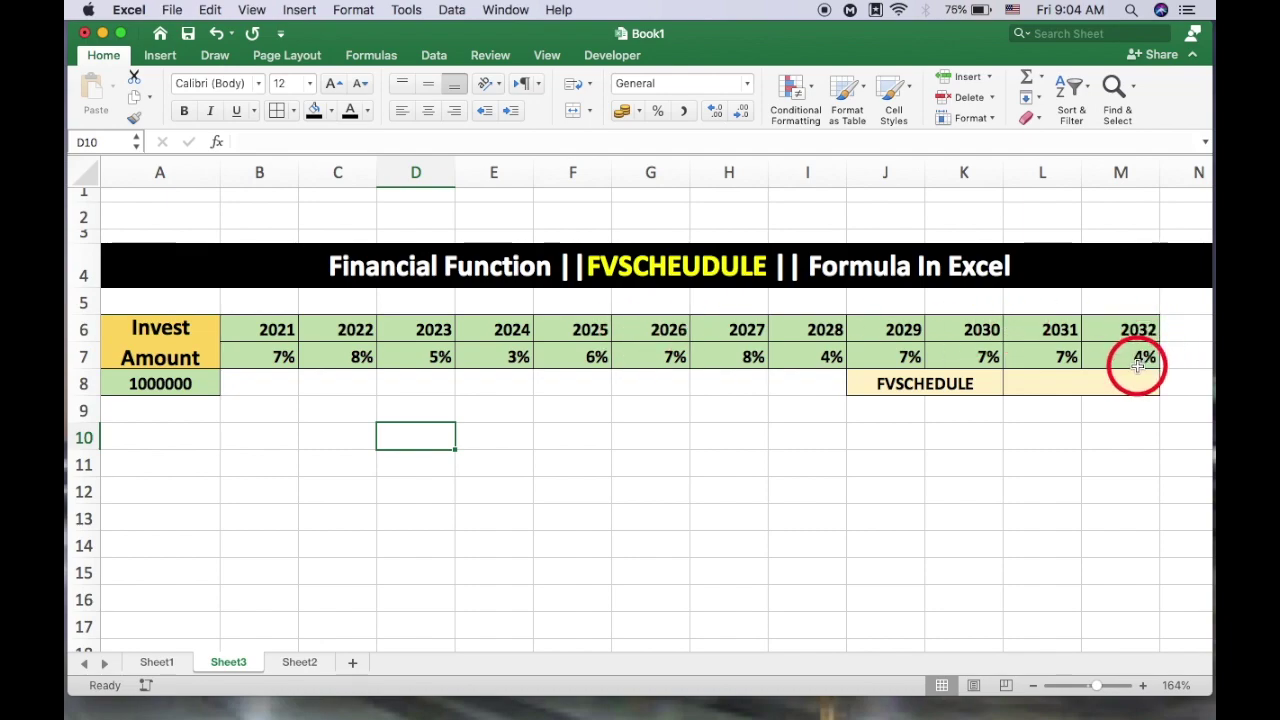
# - Review the 2021–2025 year headings and their rates (7%, 8%, 5%, 3%, 6%)
pyautogui.click(280, 330)
pyautogui.click(345, 330)
pyautogui.click(414, 330)
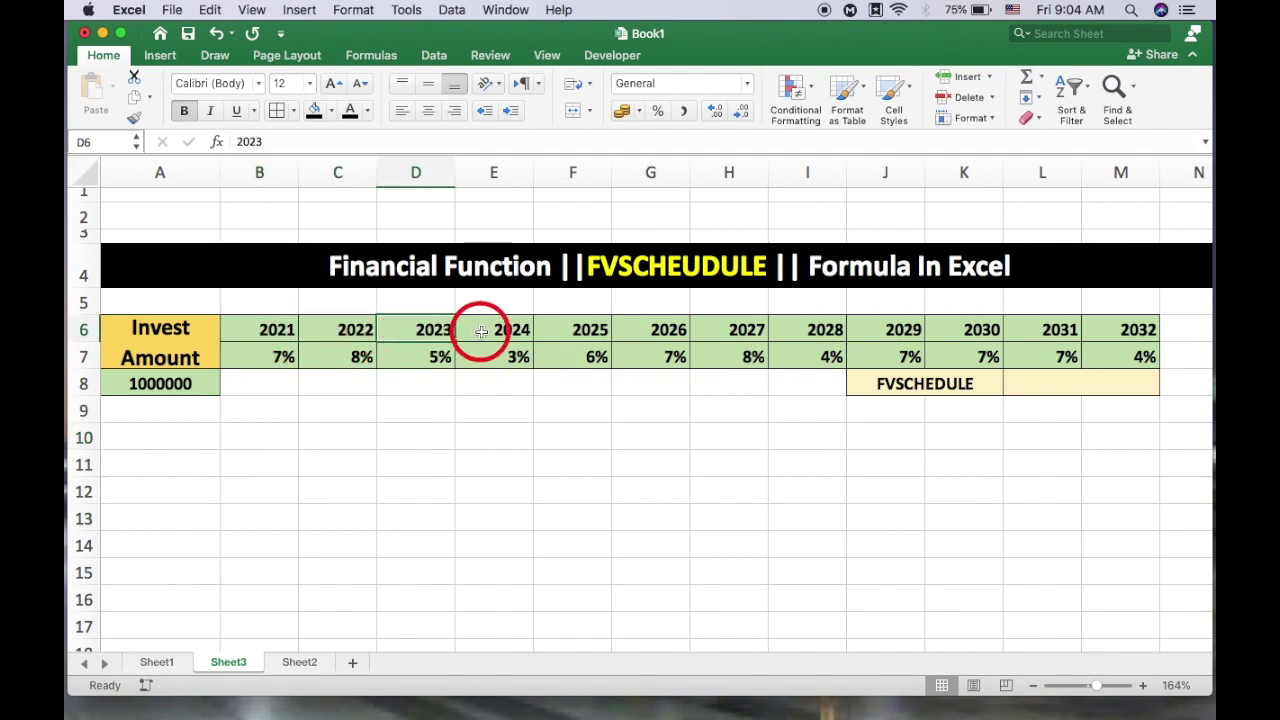
pyautogui.click(272, 356)
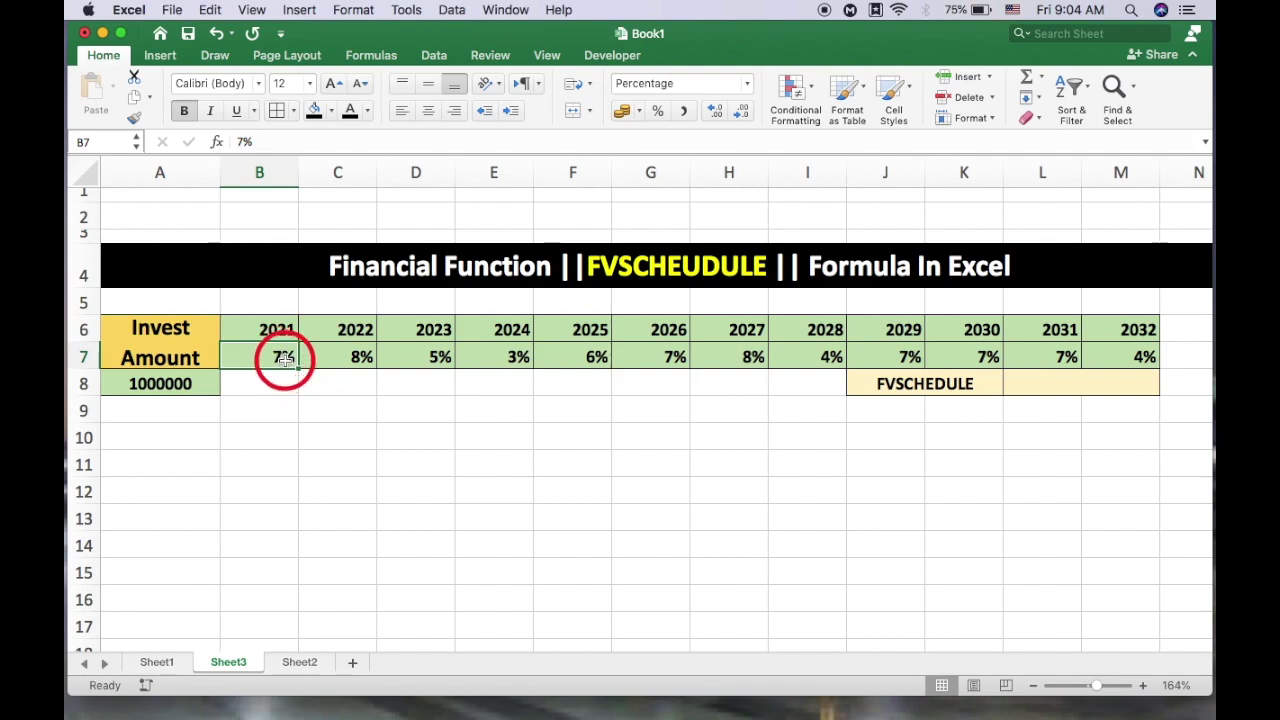
pyautogui.click(357, 330)
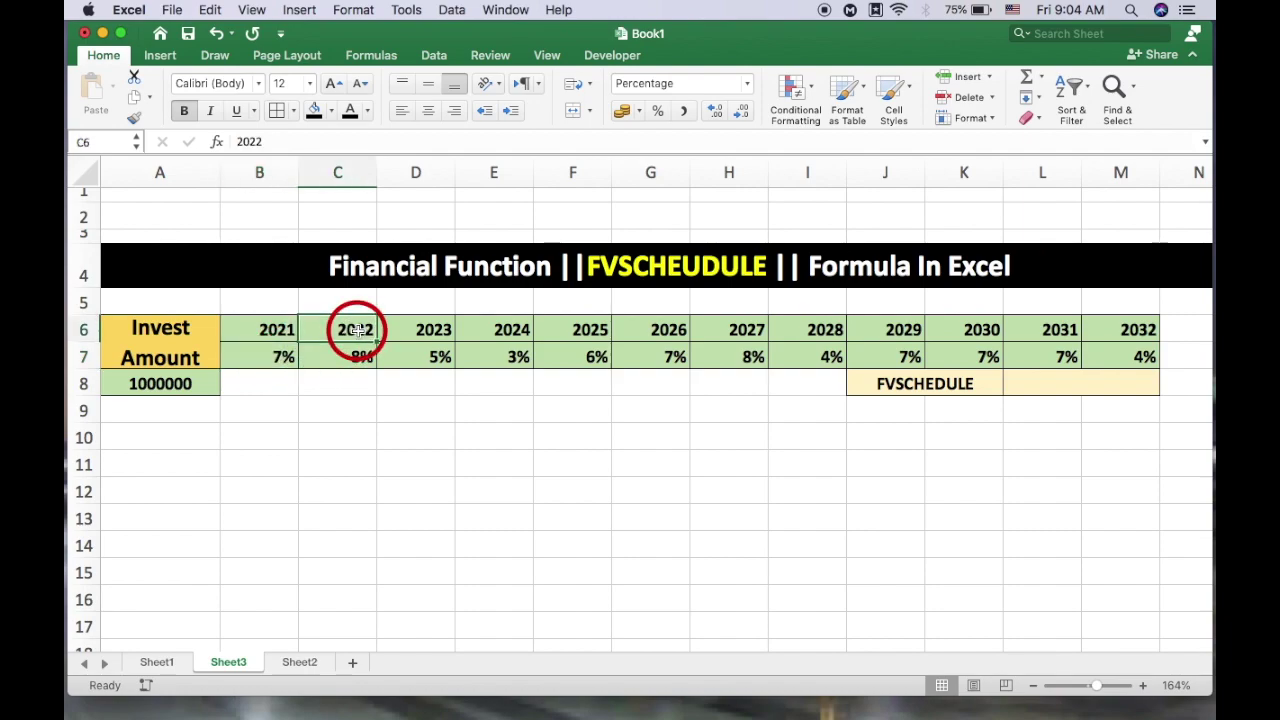
pyautogui.click(361, 362)
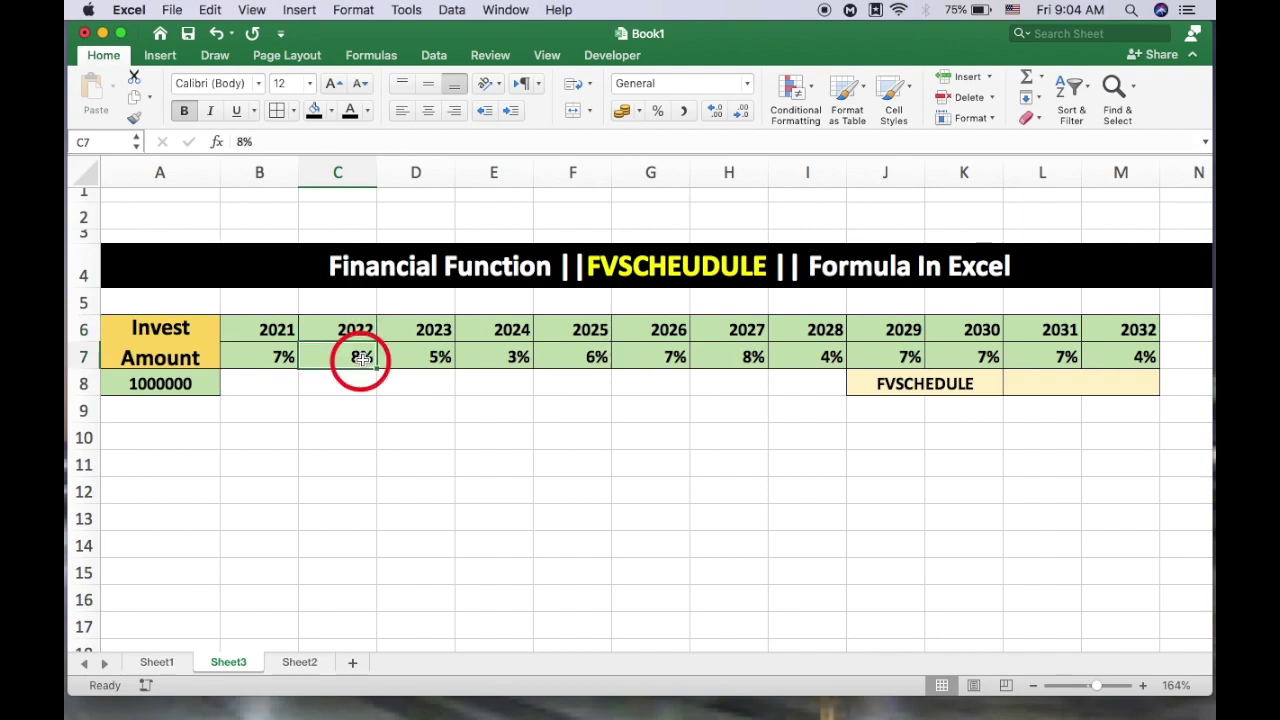
pyautogui.click(433, 332)
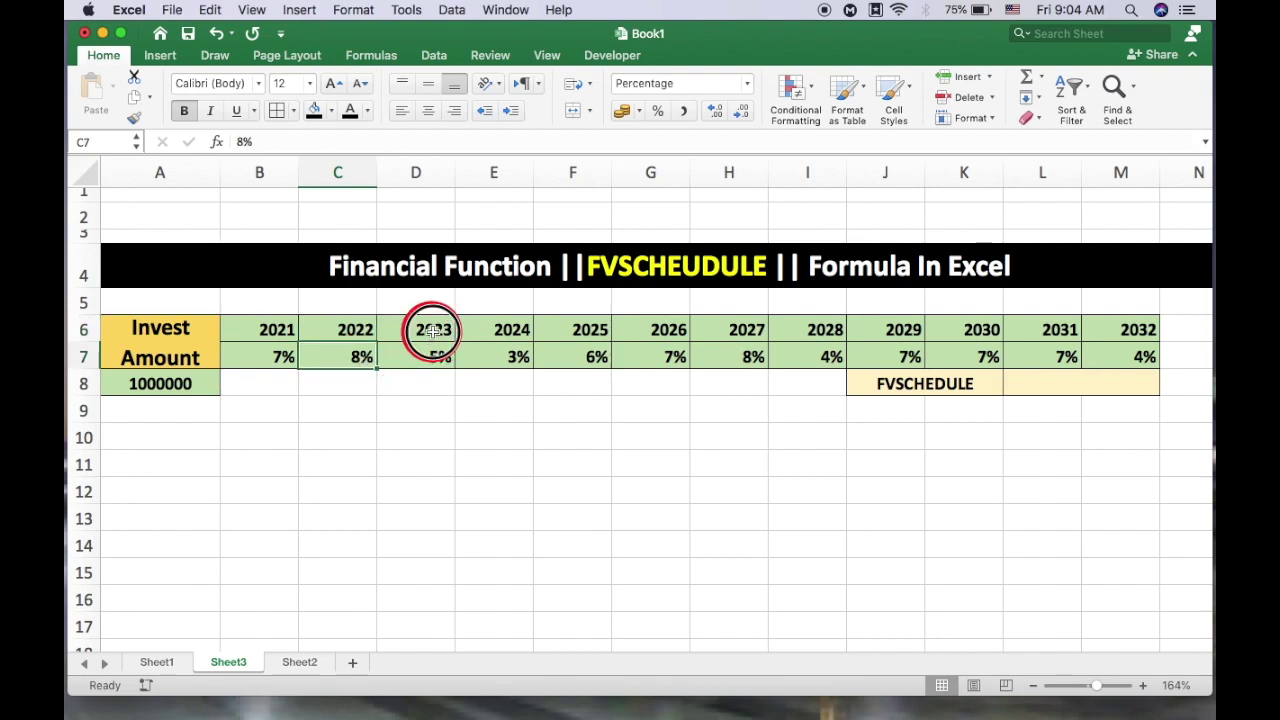
pyautogui.click(435, 365)
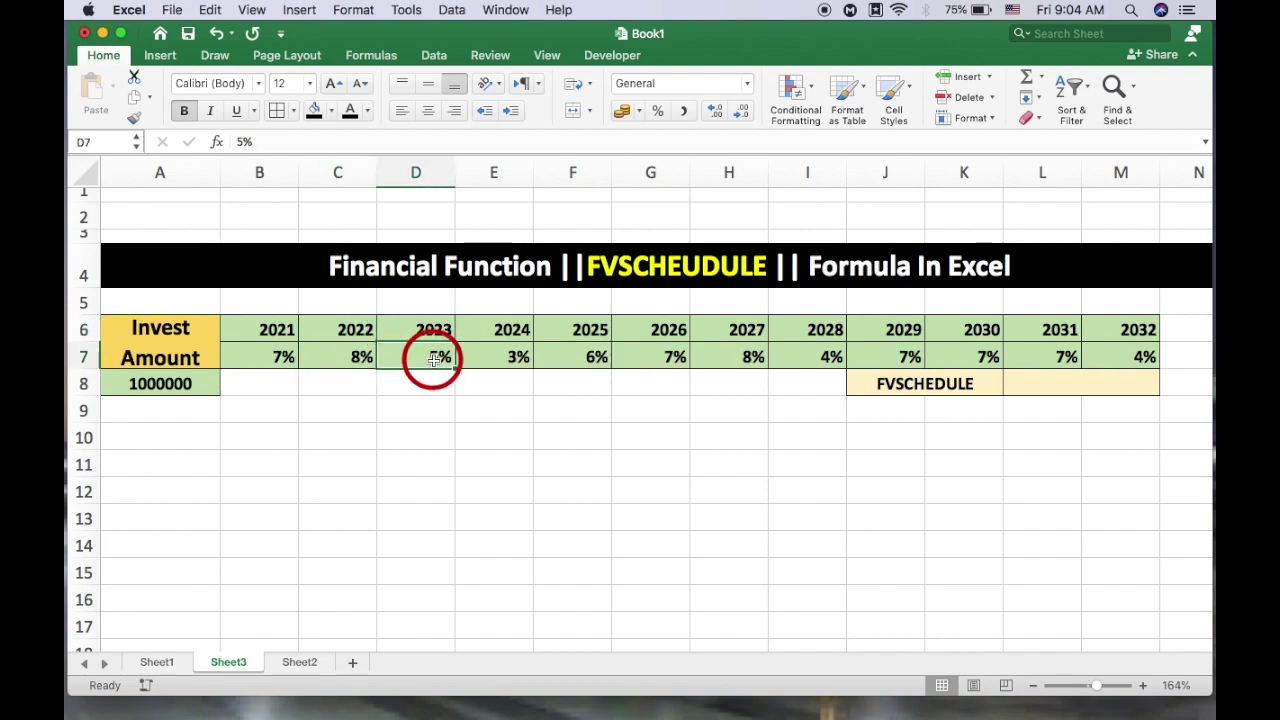
pyautogui.click(510, 358)
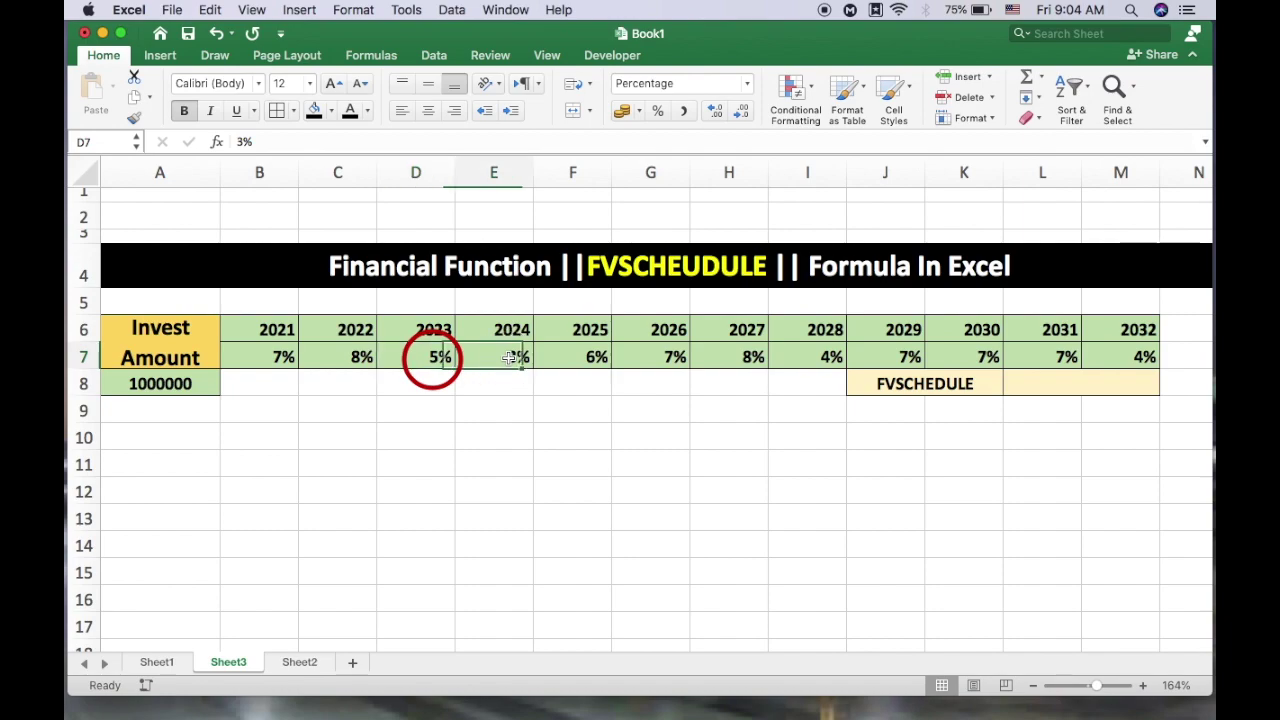
pyautogui.click(572, 360)
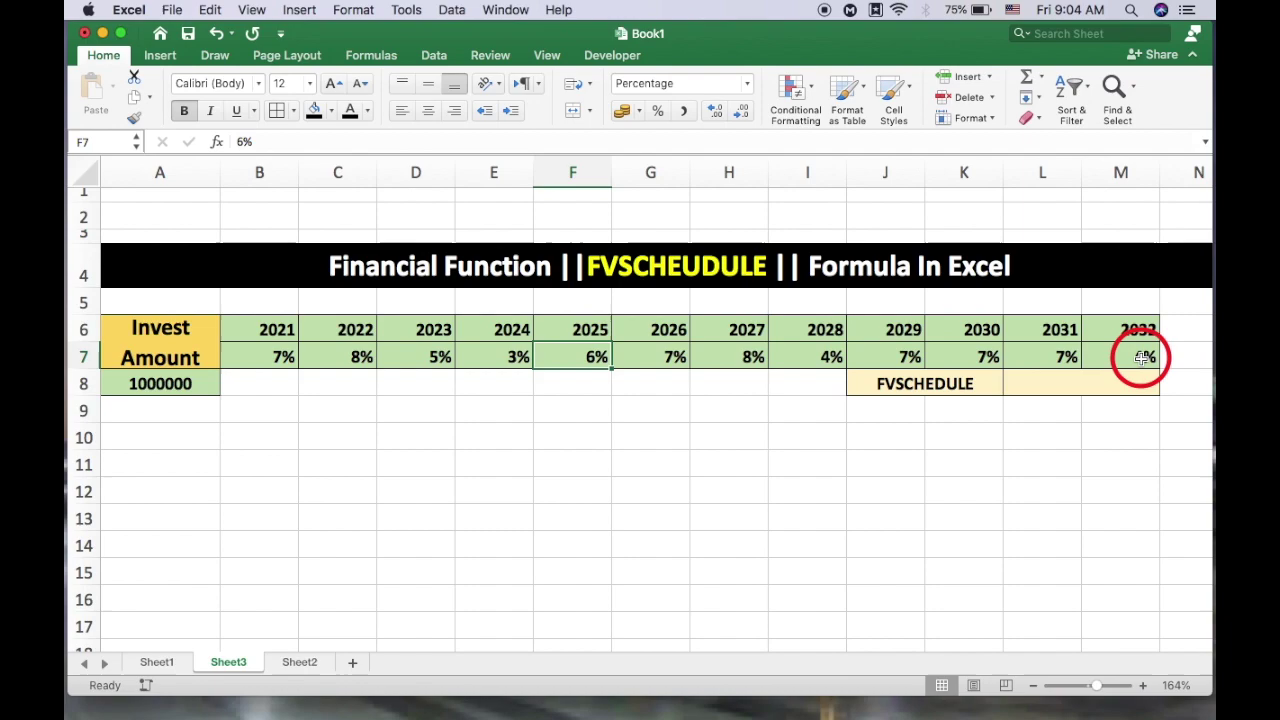
# - Recheck the 2021–2023 rates and the 2031–2032 rates (7%, 4%)
pyautogui.click(268, 357)
pyautogui.click(338, 359)
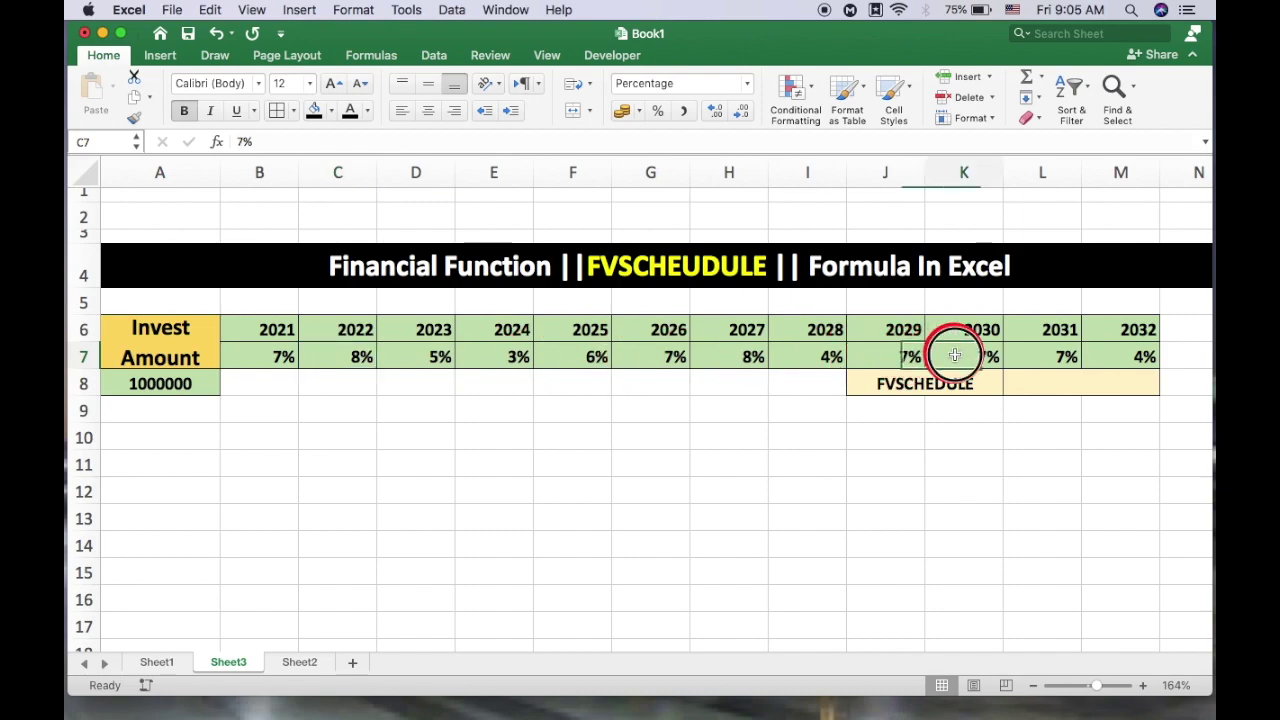
pyautogui.click(1050, 357)
pyautogui.click(1100, 357)
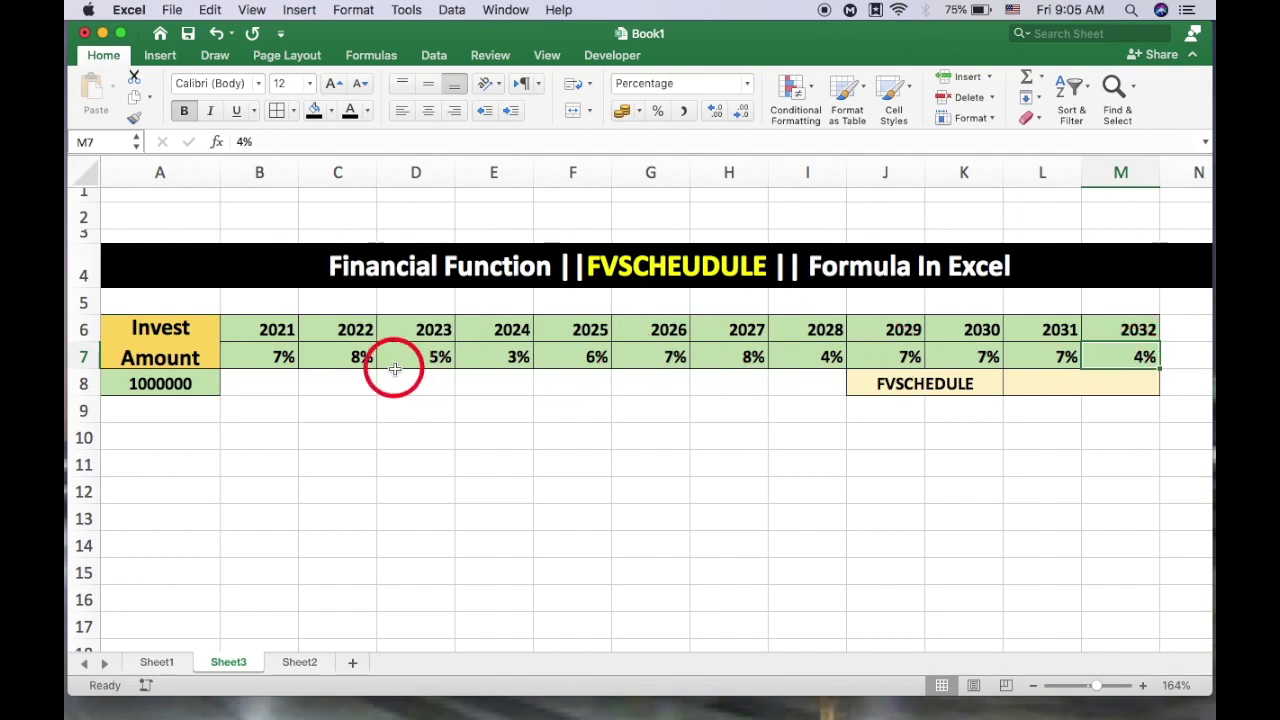
pyautogui.click(352, 357)
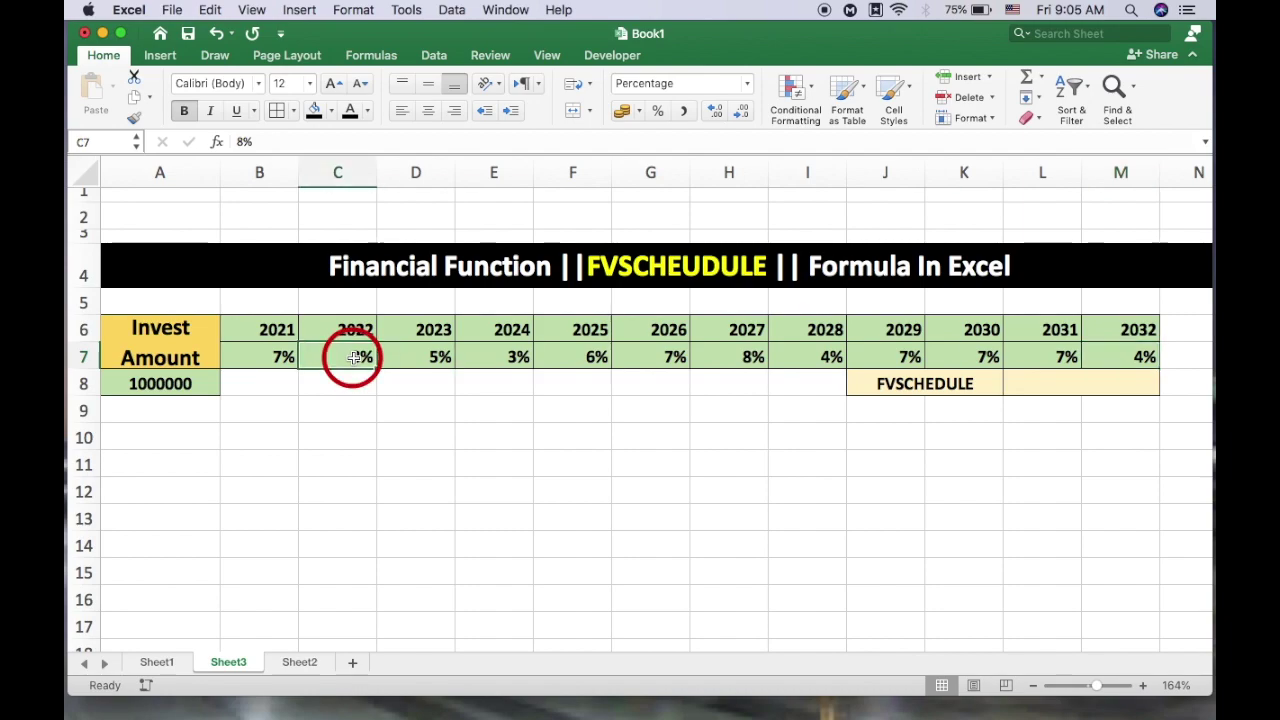
pyautogui.click(409, 357)
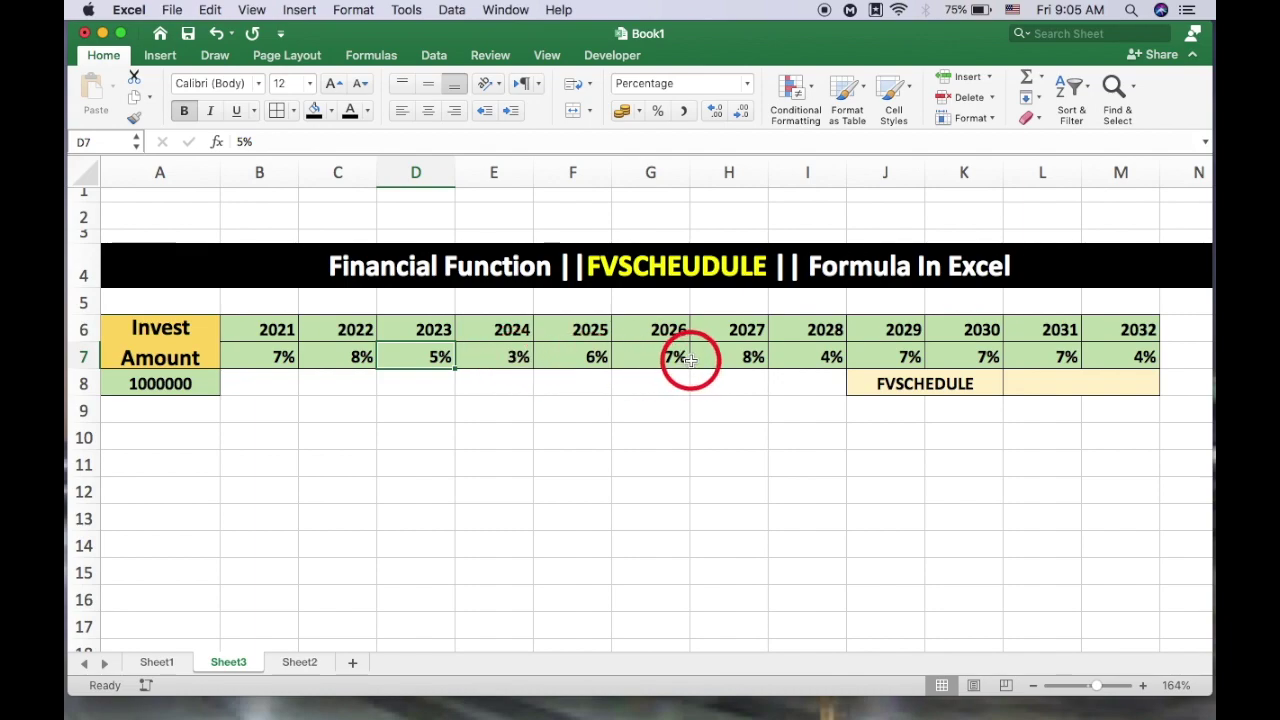
# - Recheck the 2023–2029 rates, then select the blank result cell L8
pyautogui.click(1027, 385)
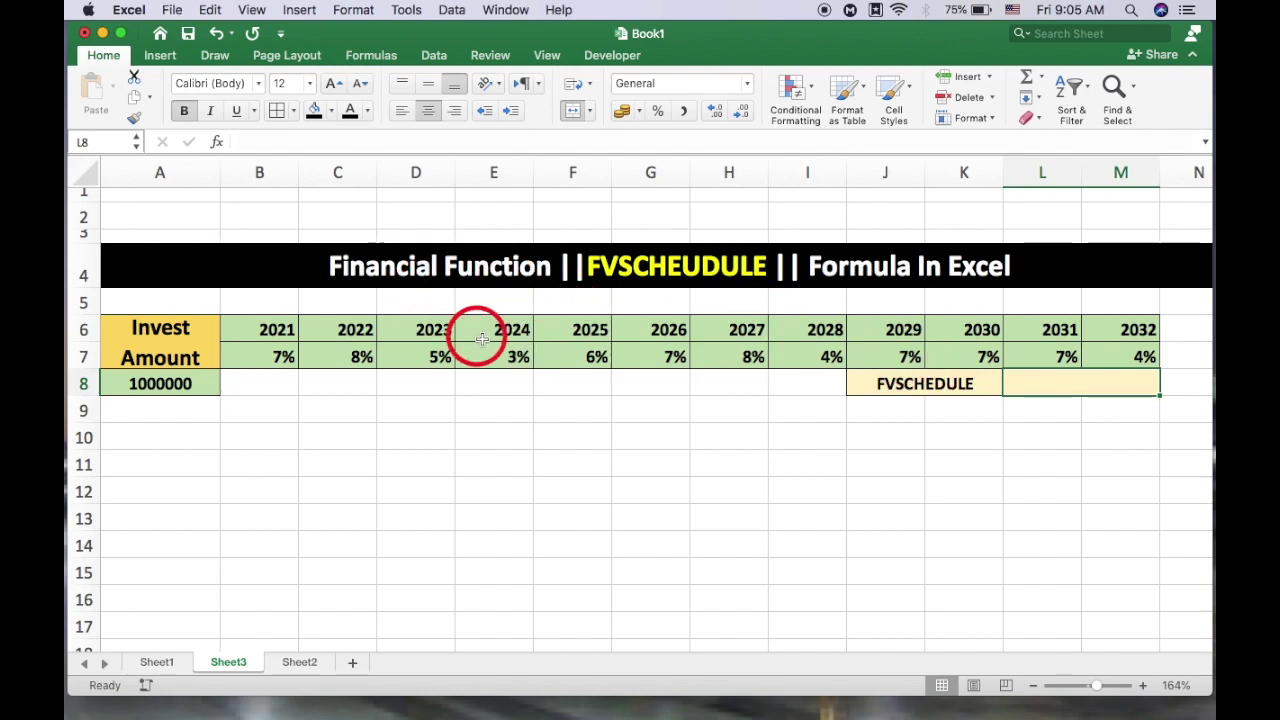
pyautogui.click(263, 329)
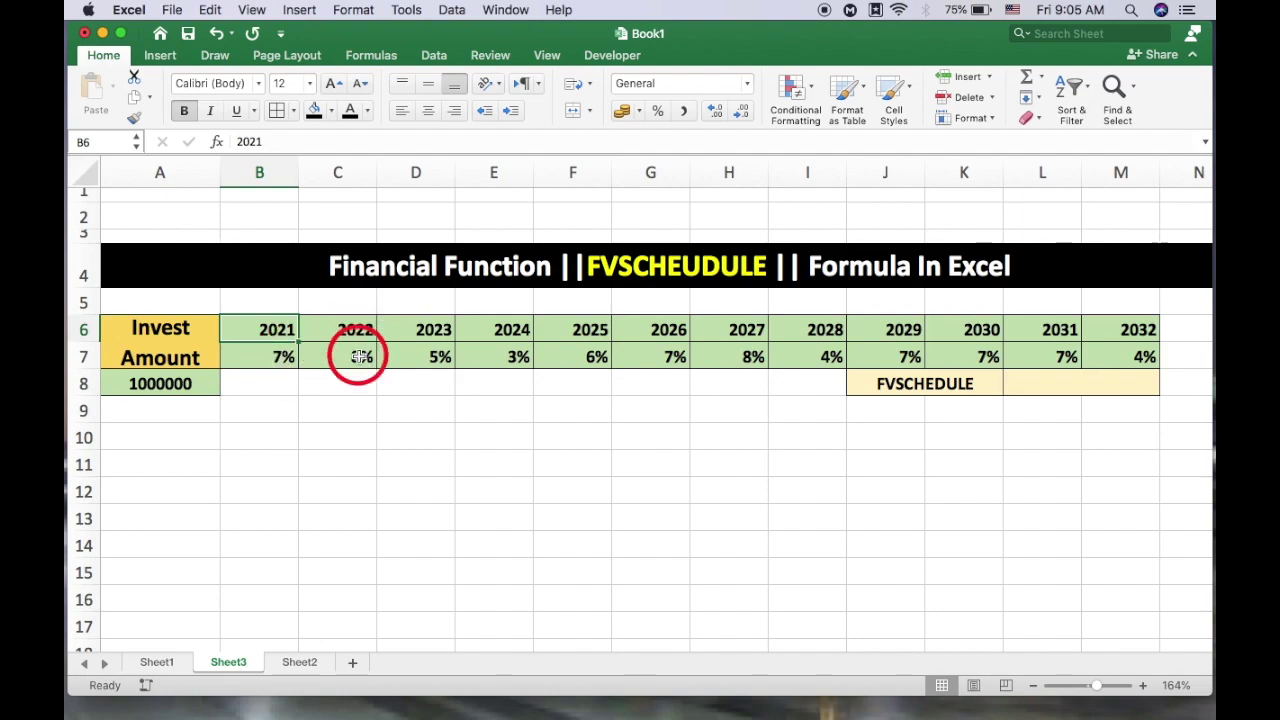
pyautogui.click(430, 357)
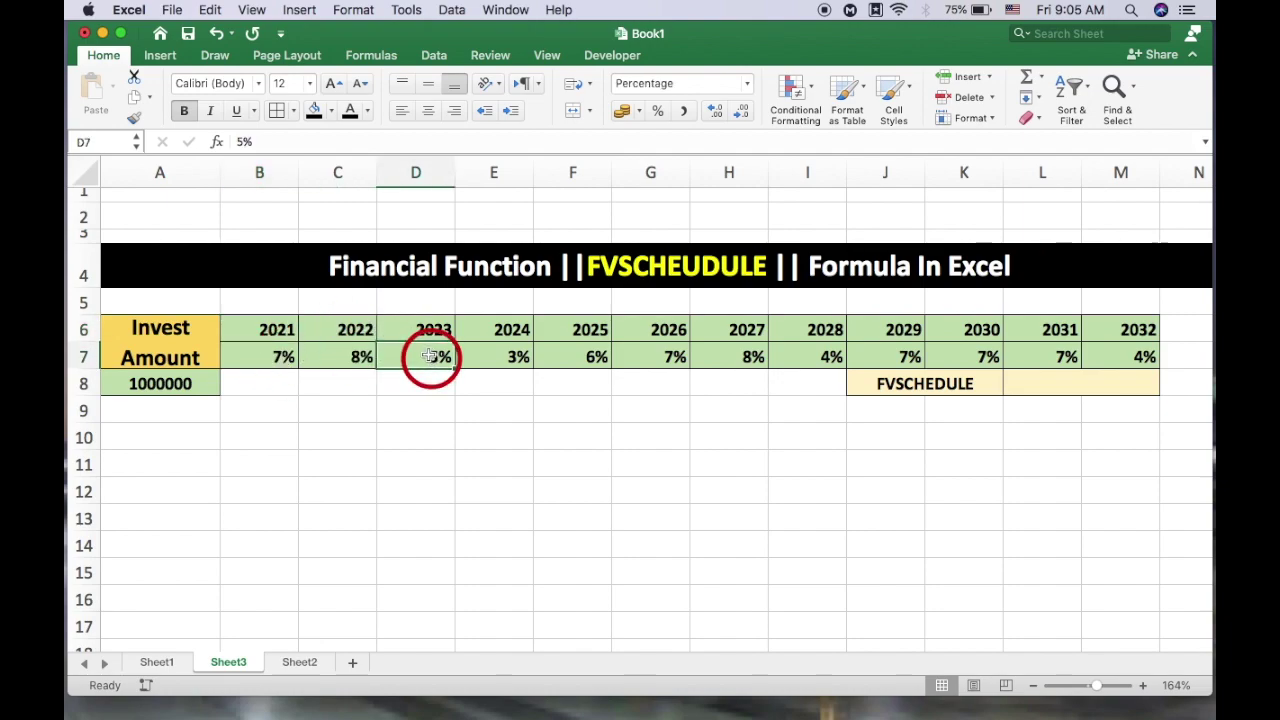
pyautogui.click(500, 357)
pyautogui.click(665, 360)
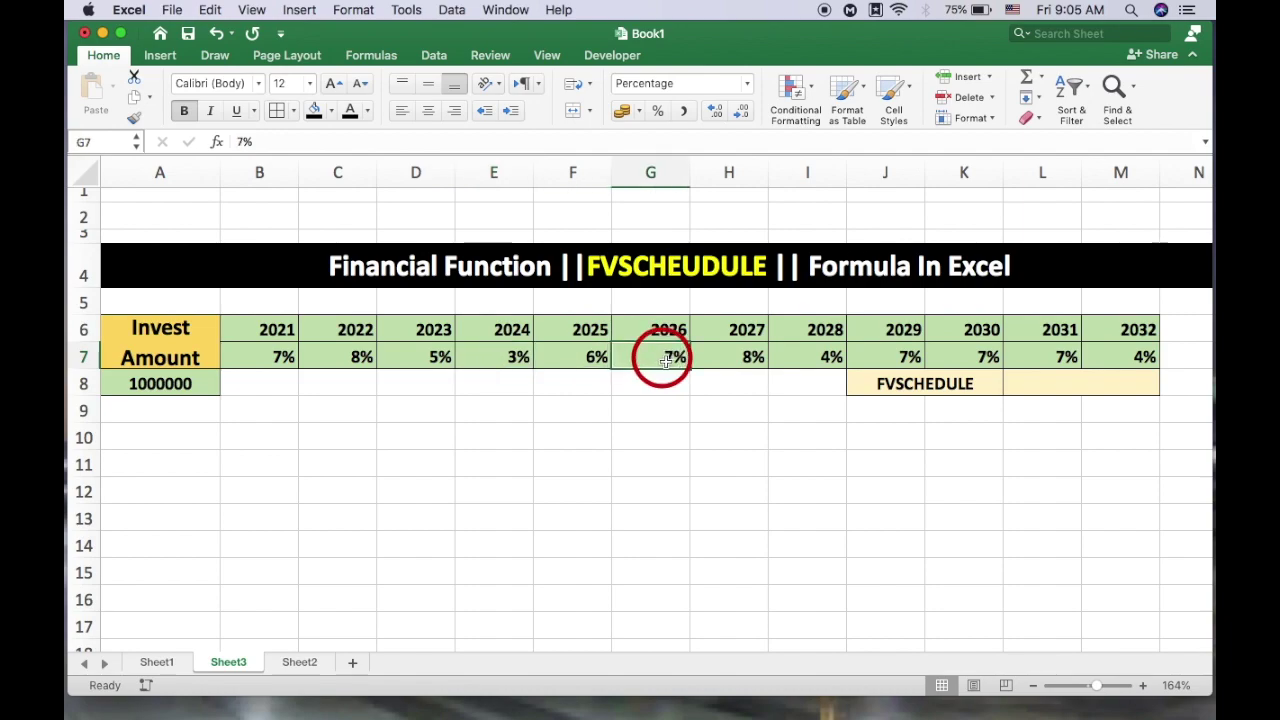
pyautogui.click(738, 357)
pyautogui.click(895, 358)
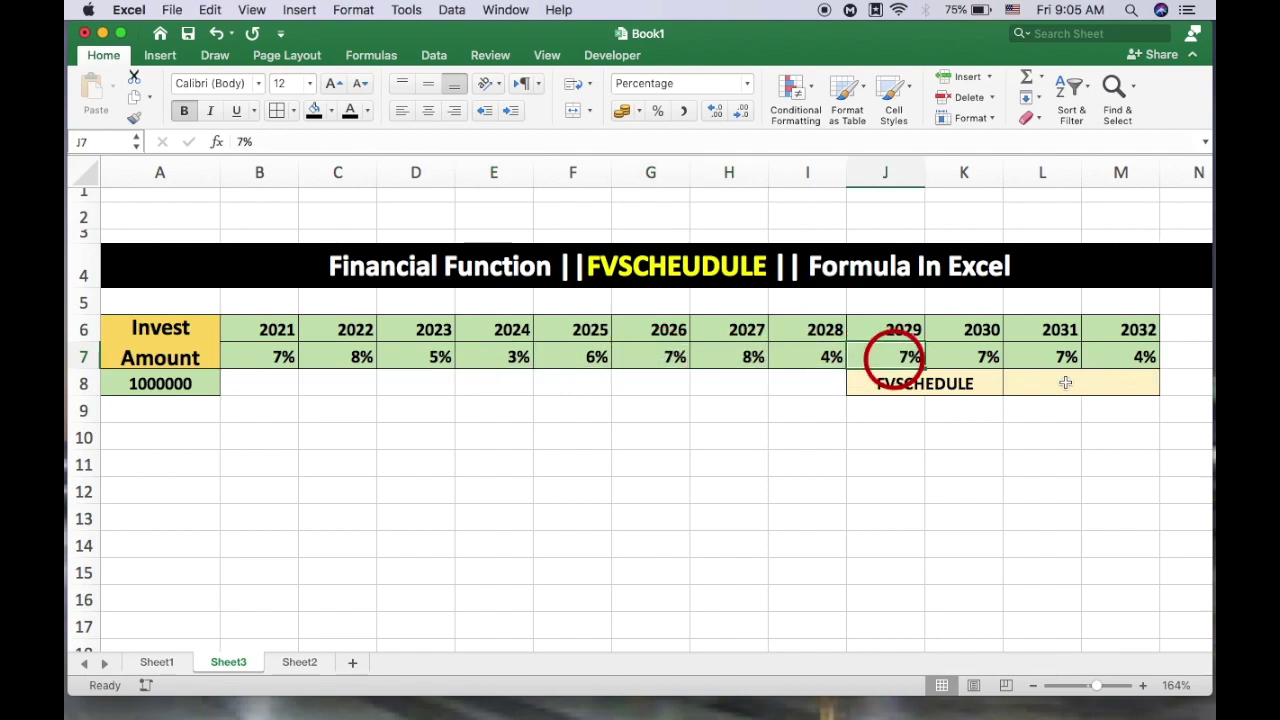
pyautogui.click(1025, 384)
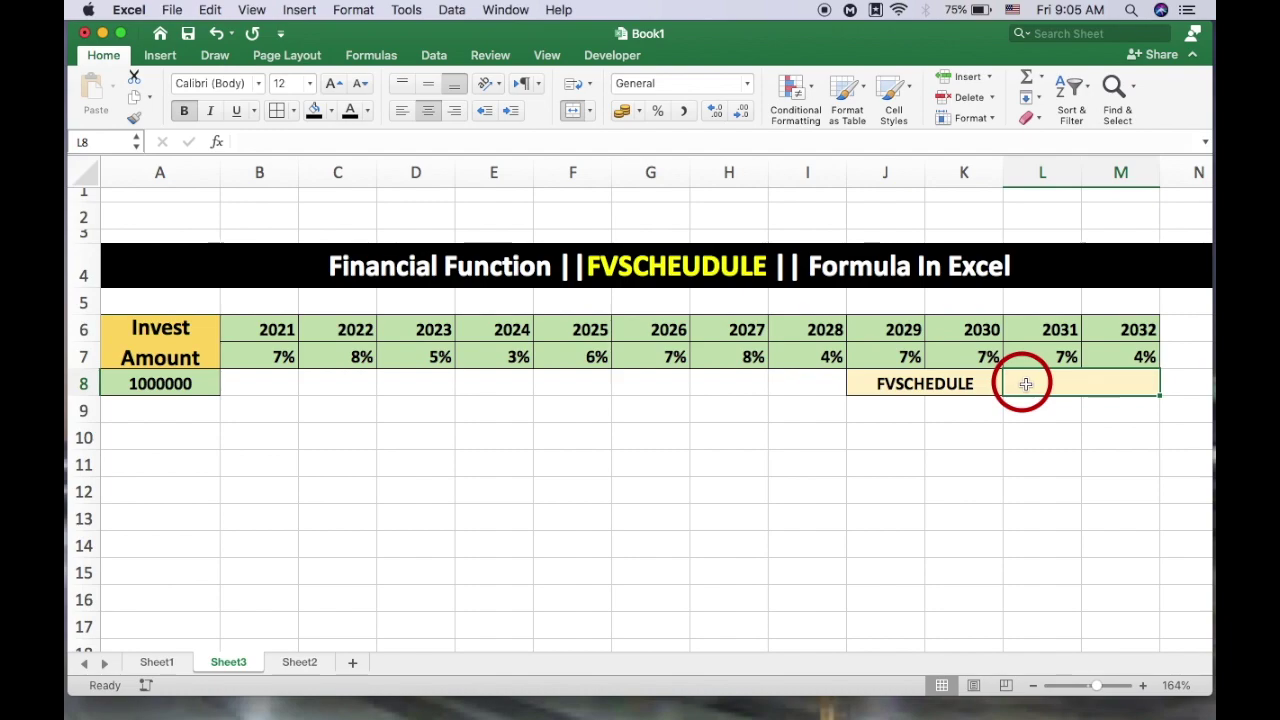
# - Enter =FVSCHEDULE(A8,B7:M7) in L8, returning 2028455.418
pyautogui.write('=')
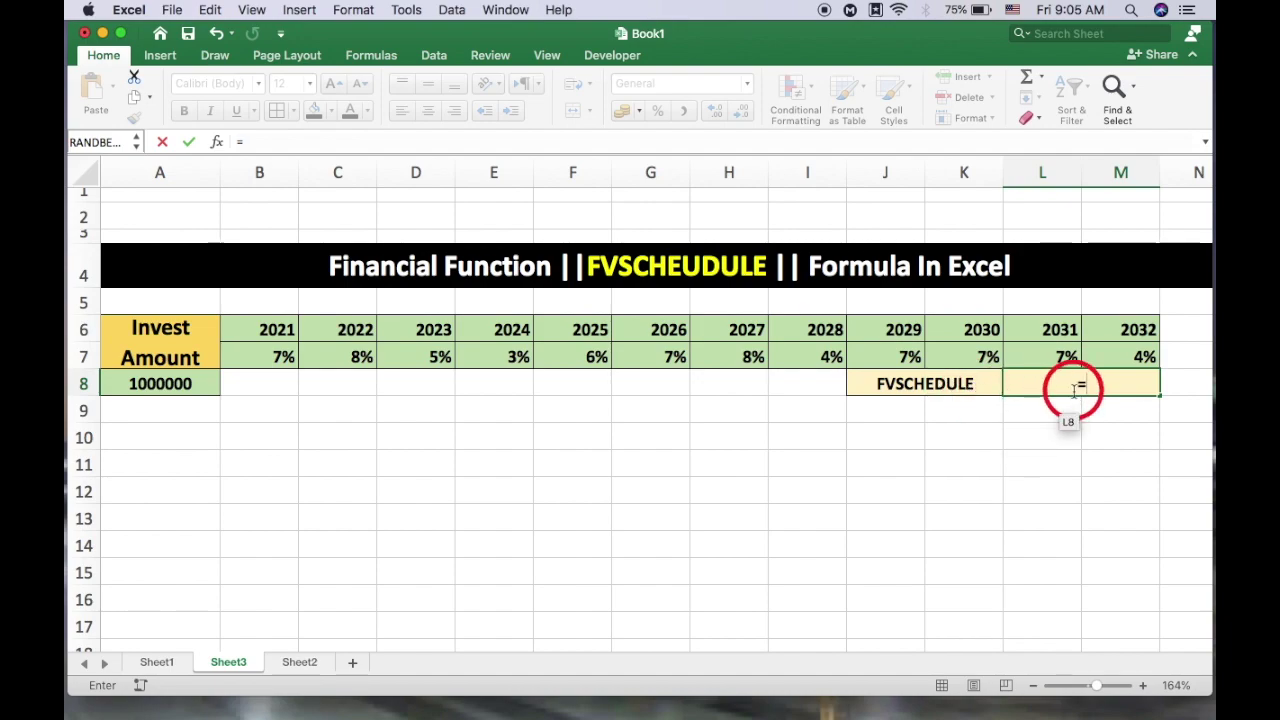
pyautogui.write('fvs')
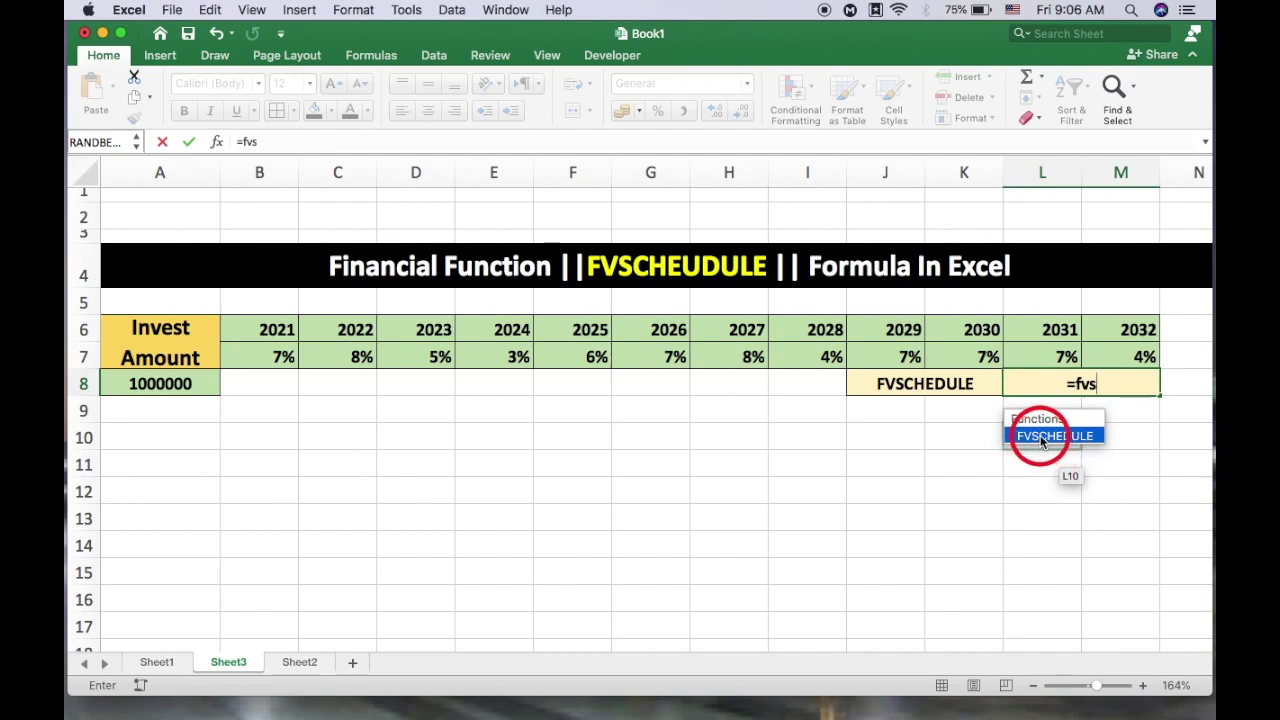
pyautogui.doubleClick(1041, 437)
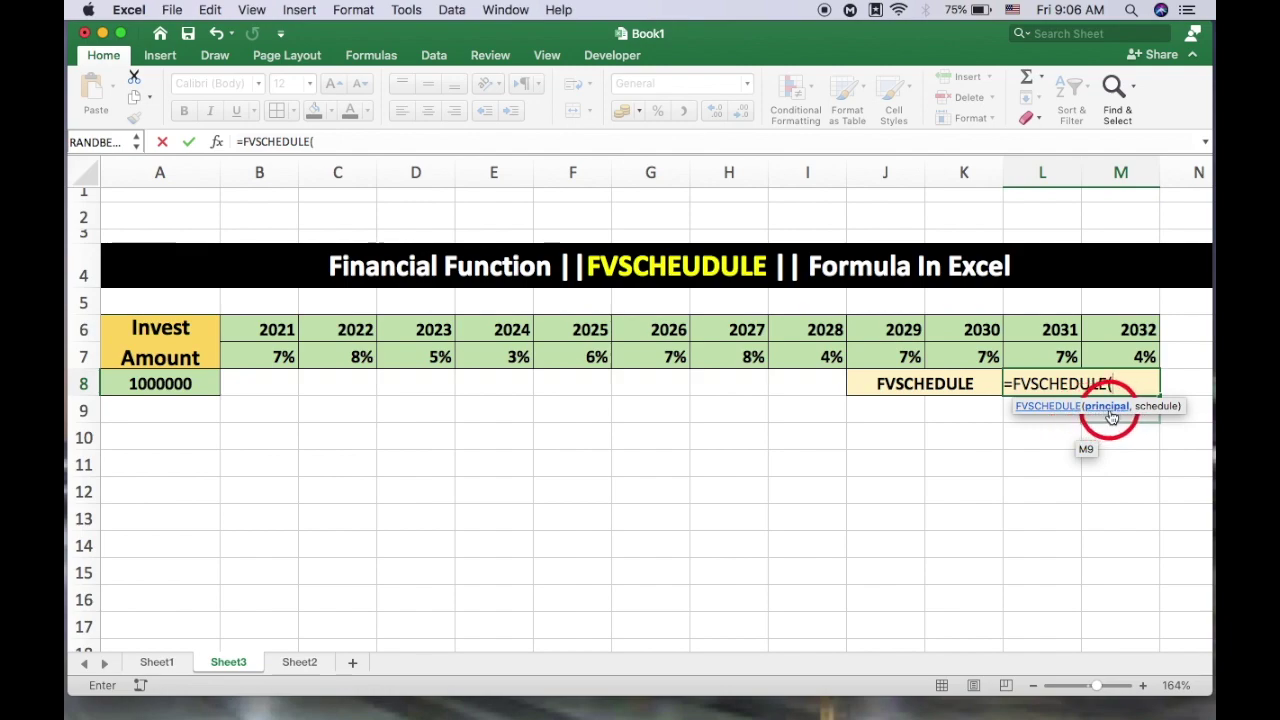
pyautogui.click(180, 385)
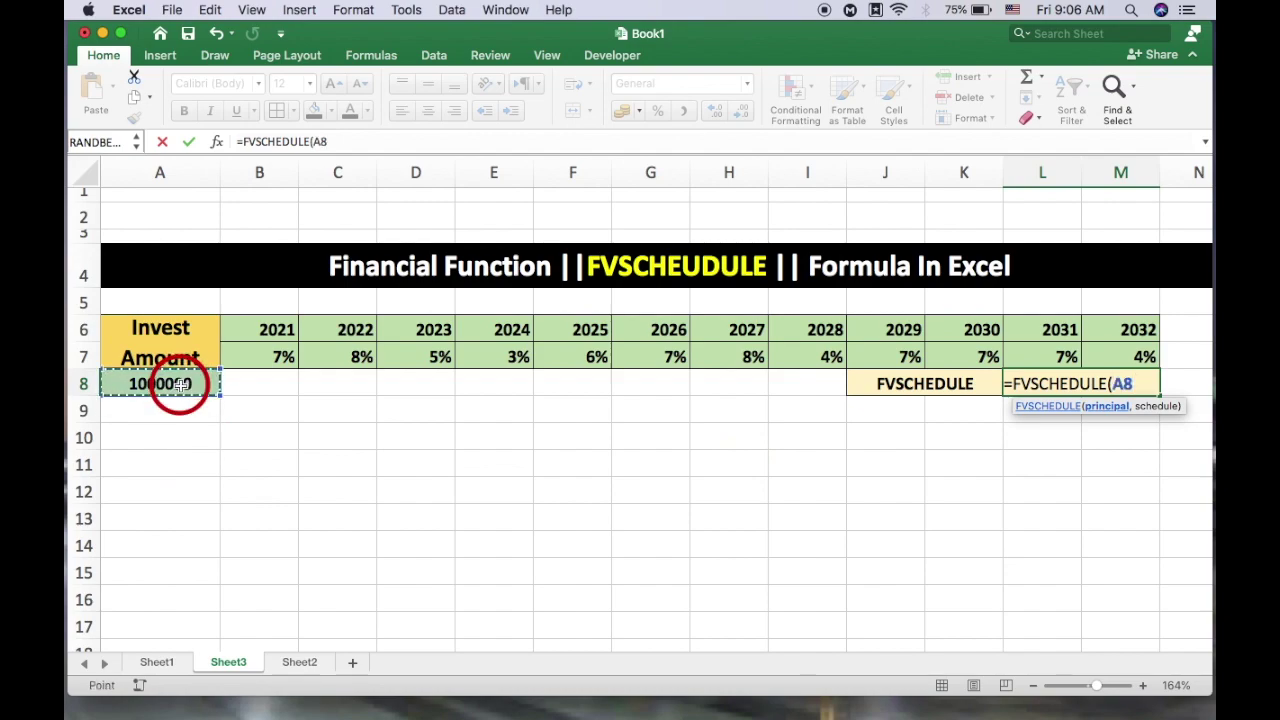
pyautogui.write(',')
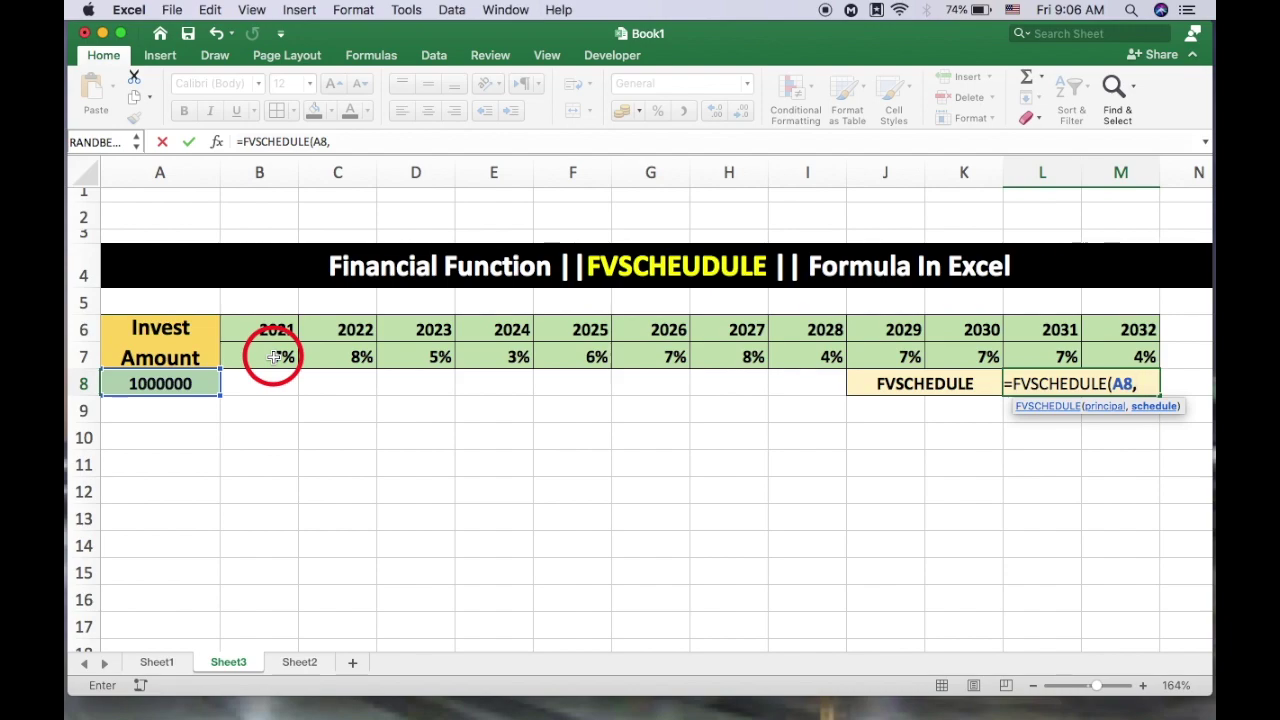
pyautogui.moveTo(275, 357); pyautogui.dragTo(1122, 358)
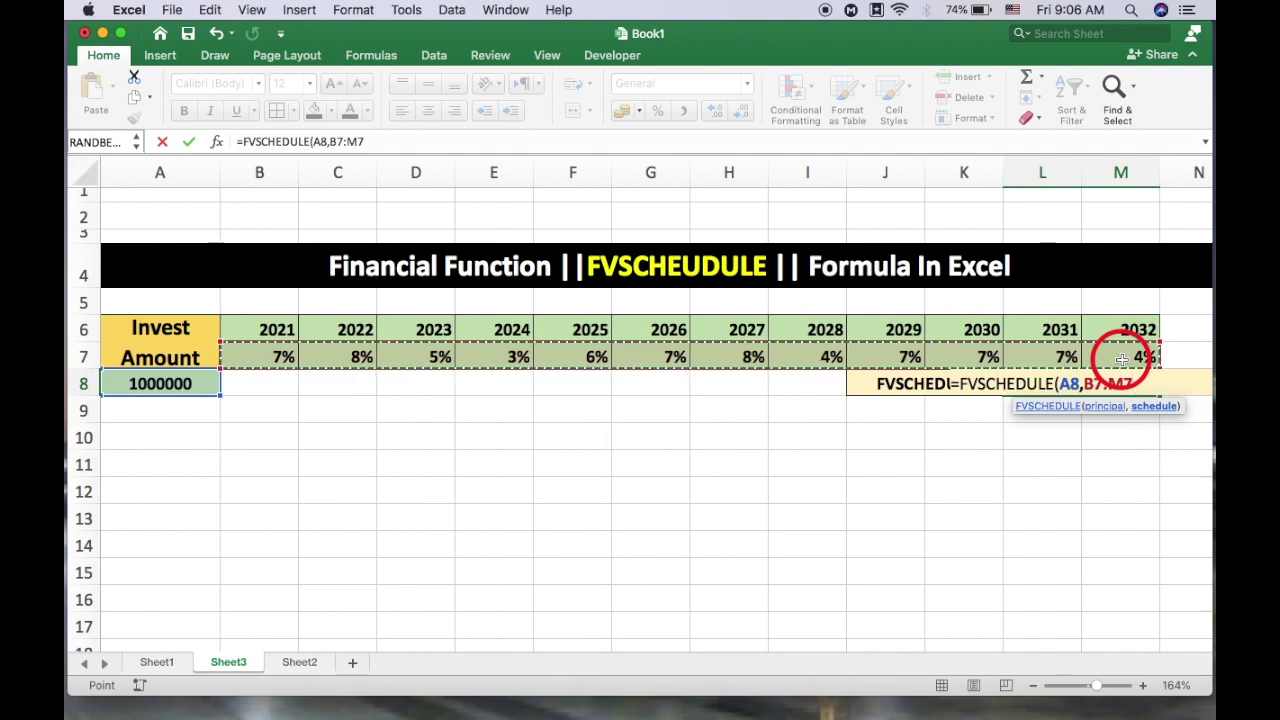
pyautogui.press('Return')
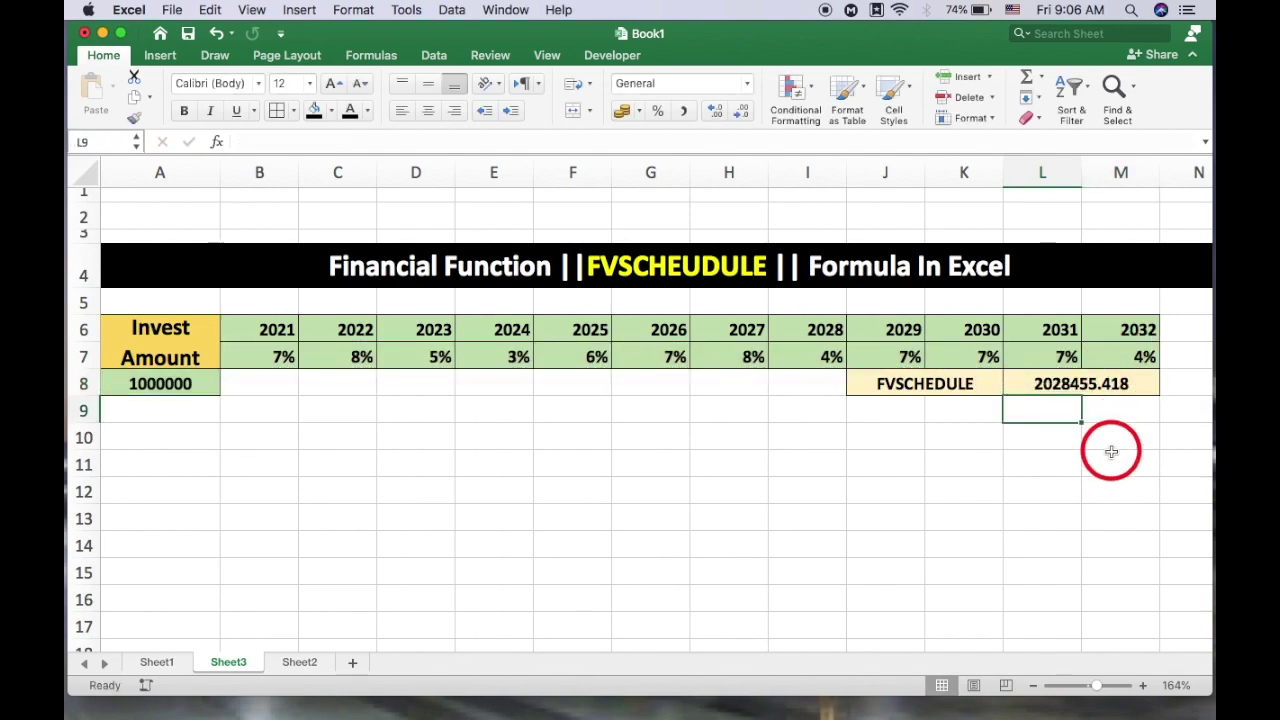
# - Reduce L8's decimal places three times so it shows 2028455, then recheck its formula
pyautogui.click(1110, 455)
pyautogui.click(1067, 383)
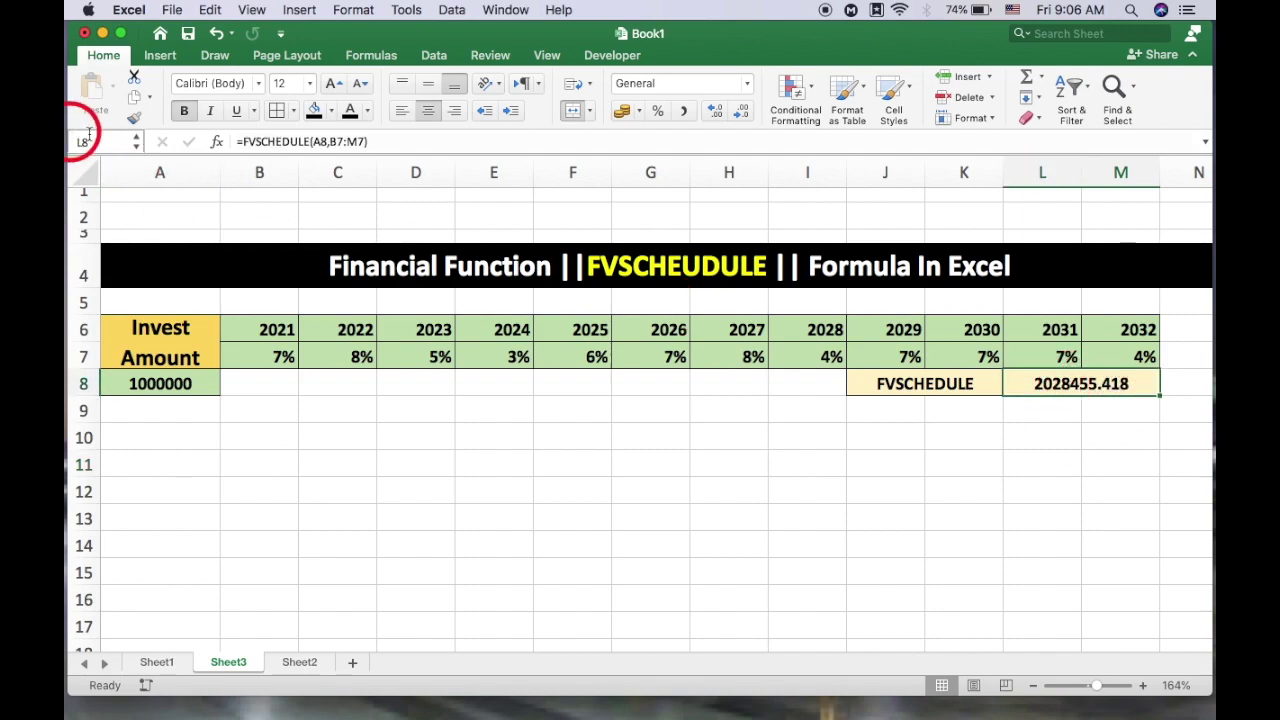
pyautogui.click(741, 116)
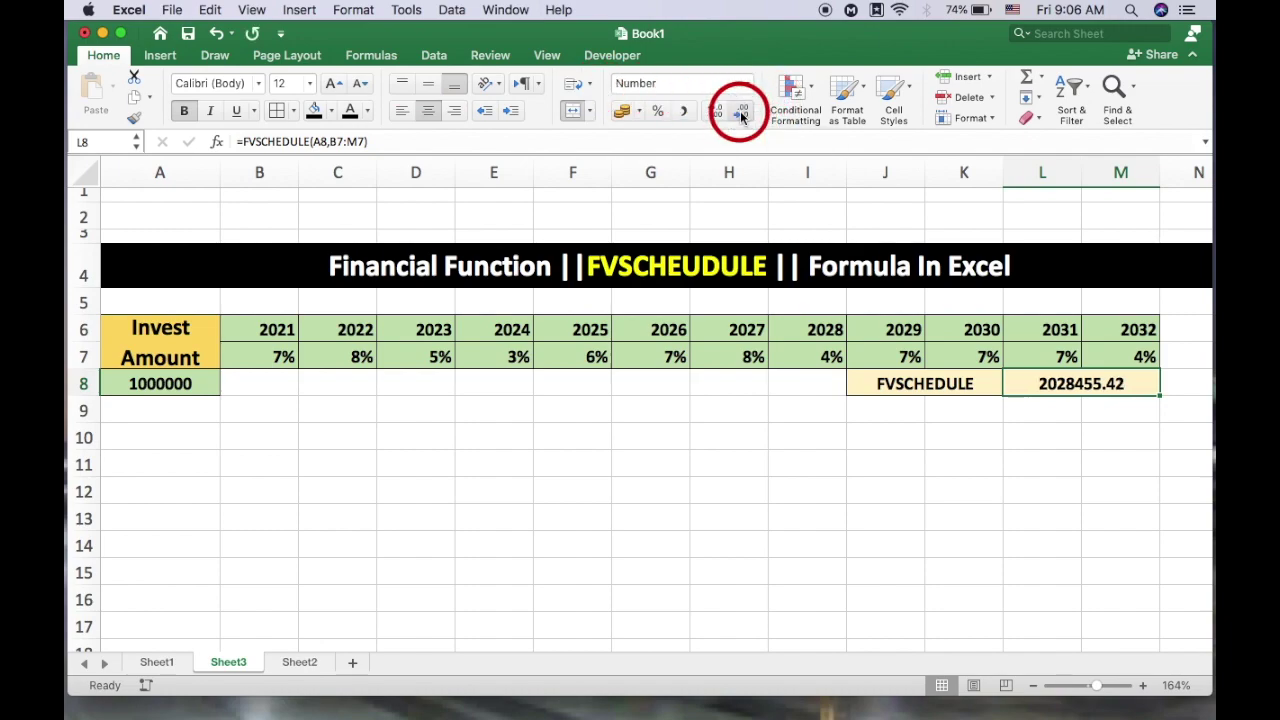
pyautogui.click(745, 118)
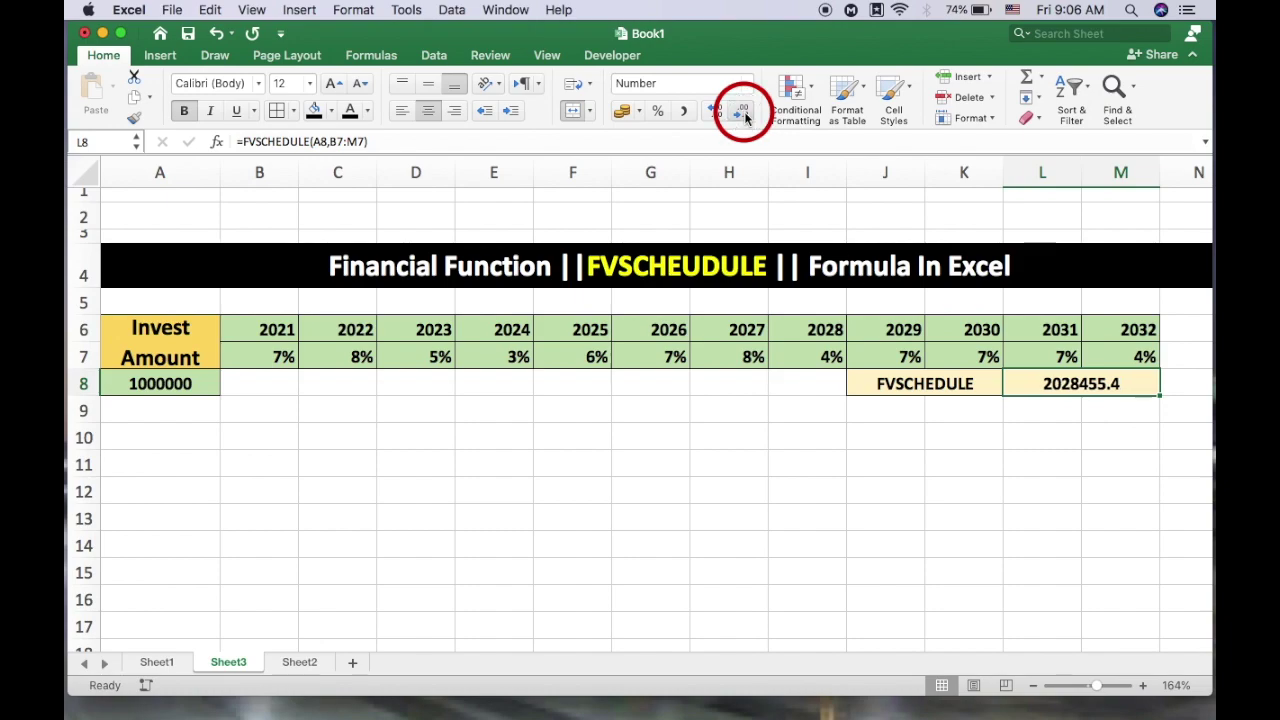
pyautogui.click(745, 118)
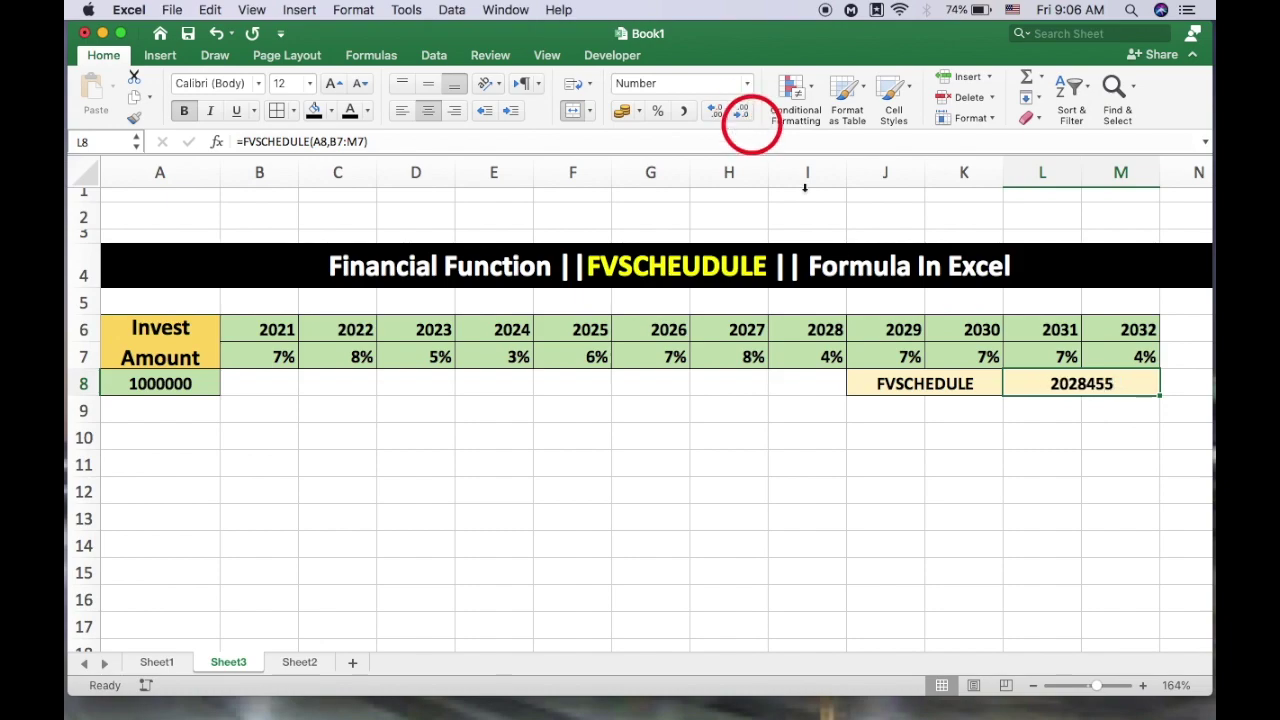
pyautogui.click(1035, 455)
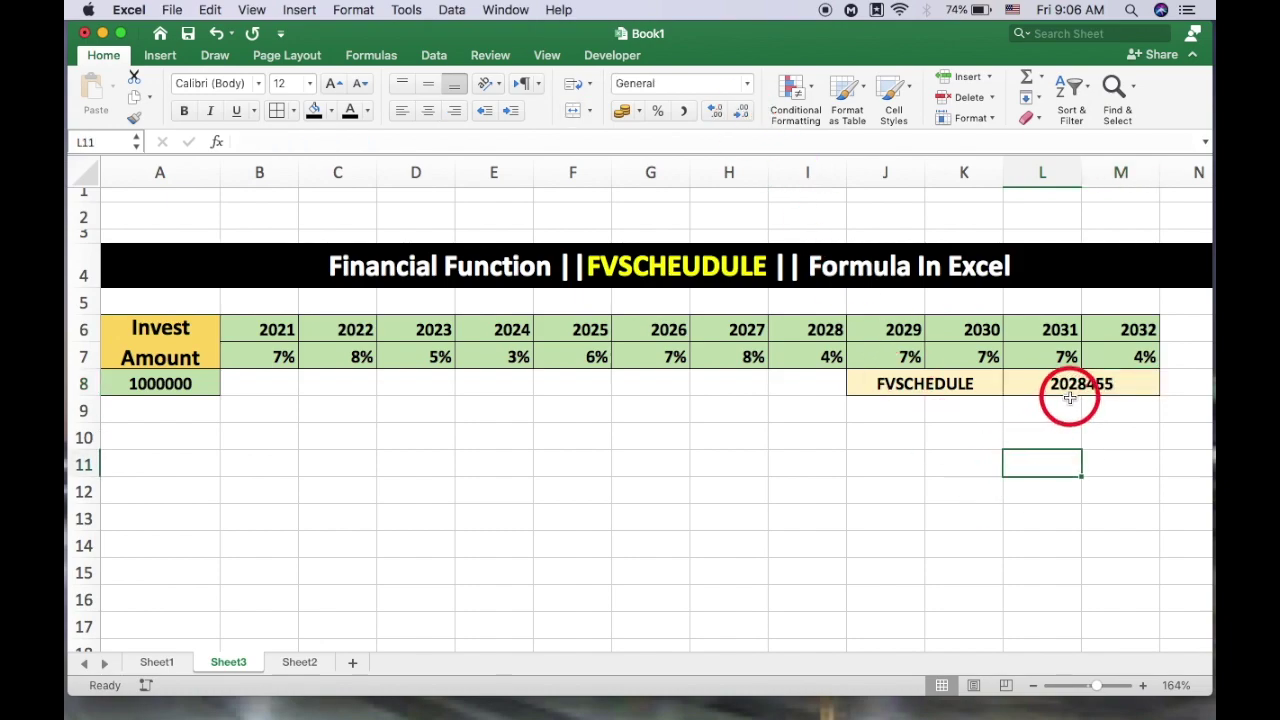
pyautogui.click(1066, 384)
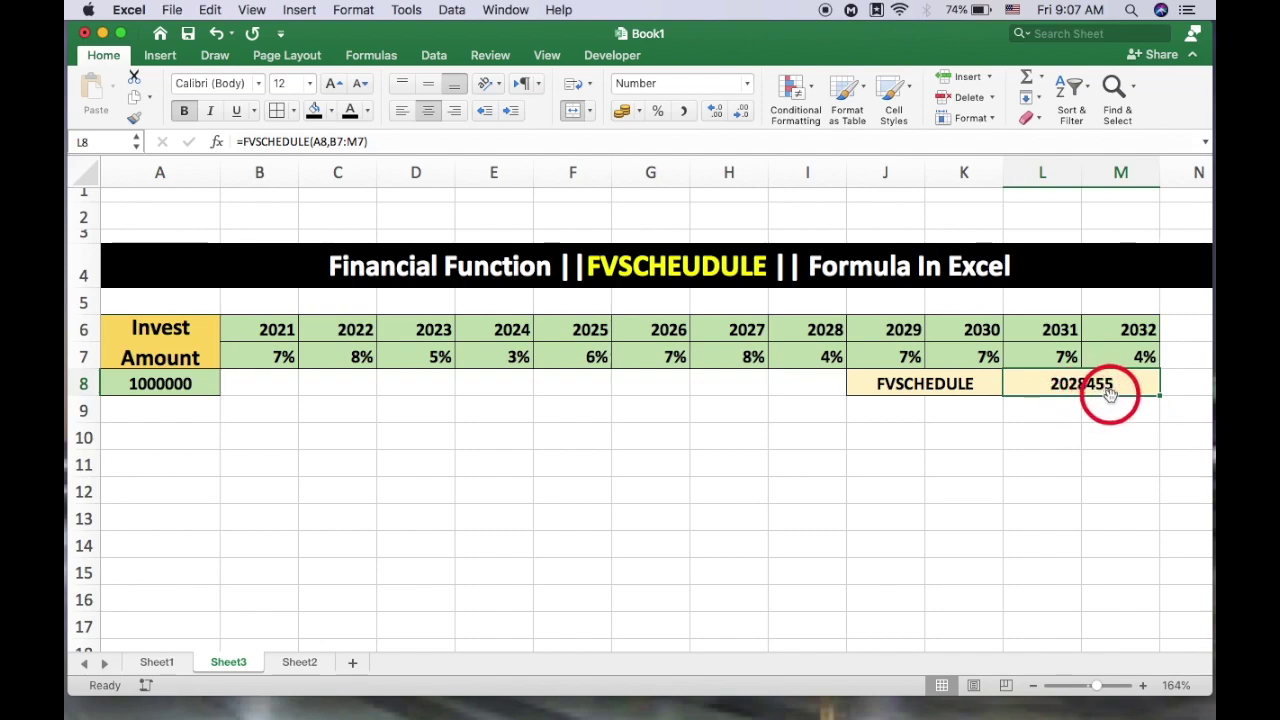
pyautogui.click(1092, 430)
pyautogui.click(1062, 389)
pyautogui.click(1062, 389)
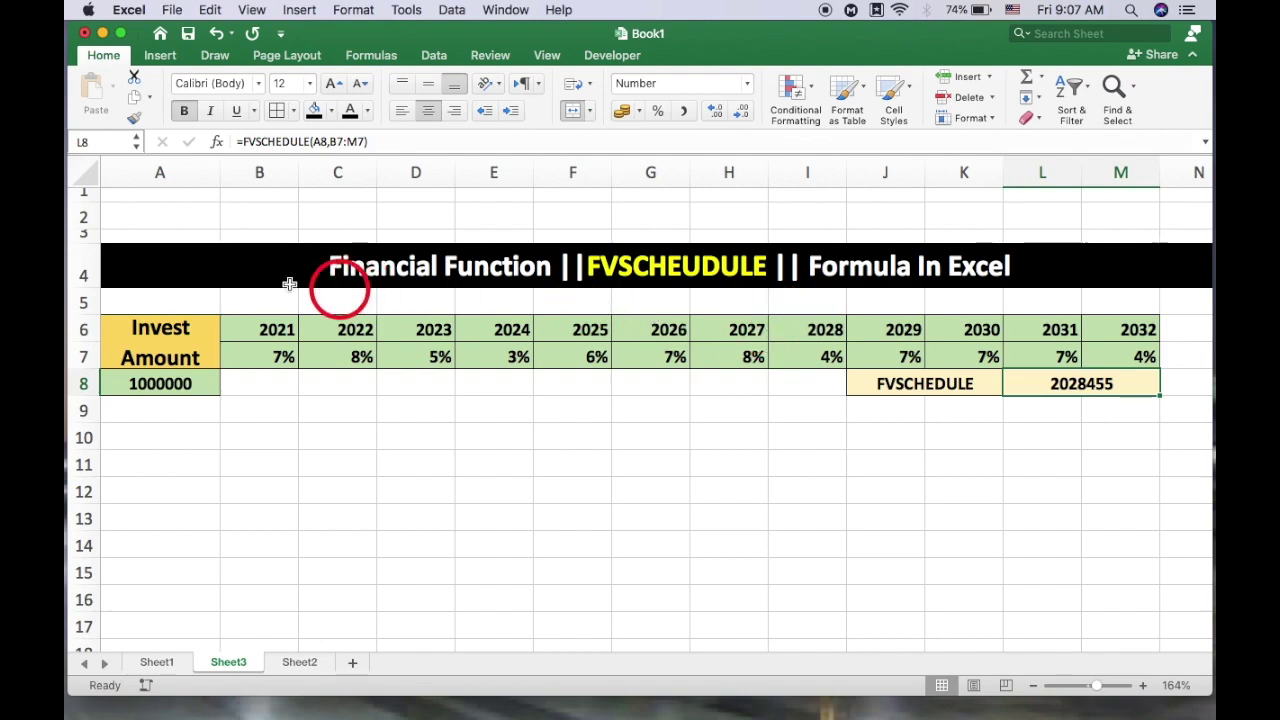
pyautogui.click(185, 272)
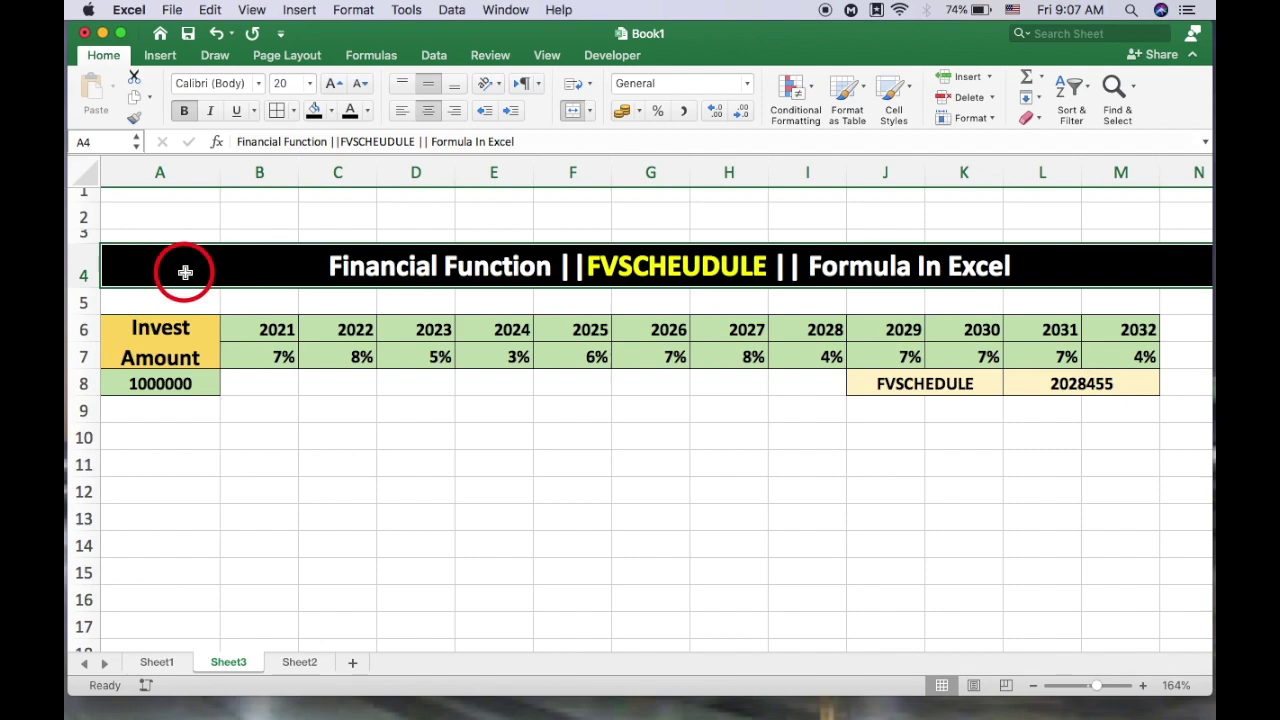